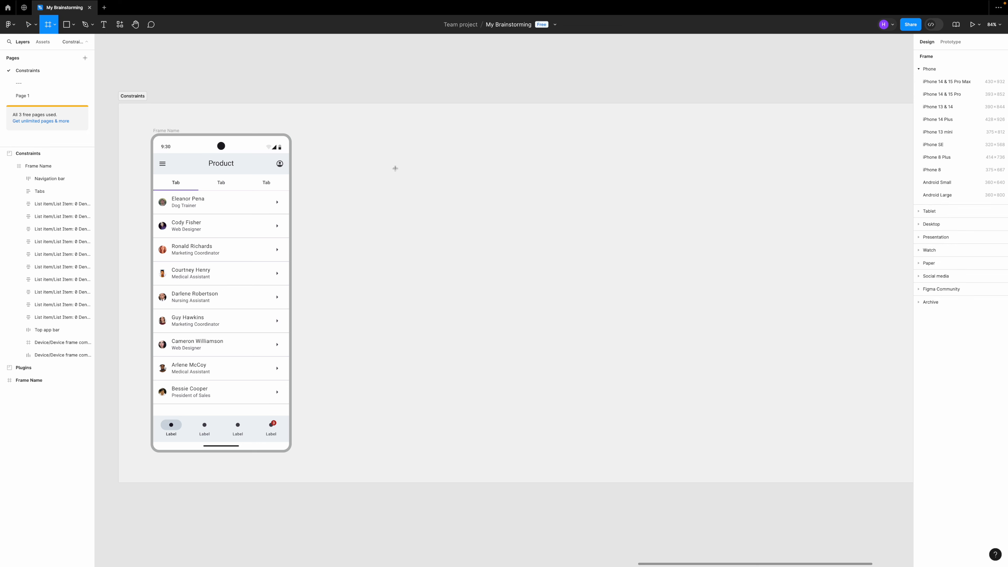
Step: Create a portrait frame beside the phone mockup and draw a rectangle of about 314 × 314 inside it
left_click(606, 329)
key("r")
left_click_drag(426, 219, 463, 256)
left_click_drag(498, 311, 506, 322)
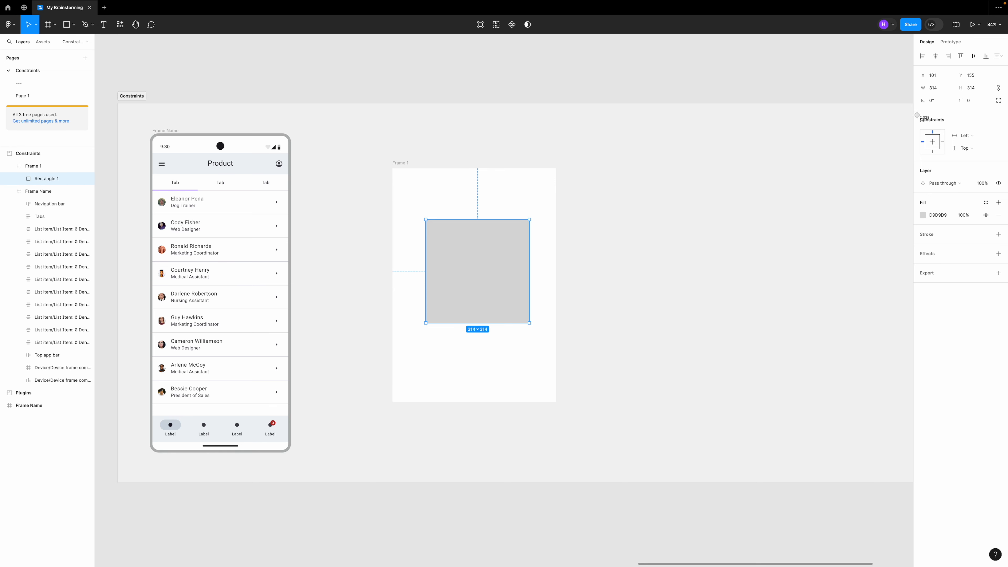
Step: Capture an image of the rectangle's Constraints settings and paste it onto the canvas beside the frame
key("super+shift+4")
left_click_drag(916, 114, 1005, 167)
left_click(622, 209)
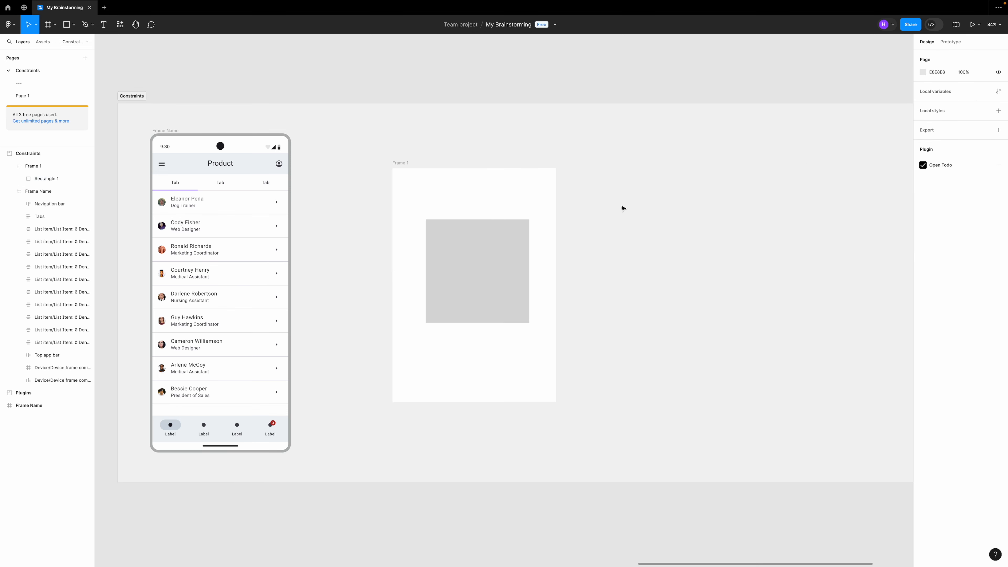
key("super+v")
left_click_drag(534, 290, 731, 285)
left_click(696, 316)
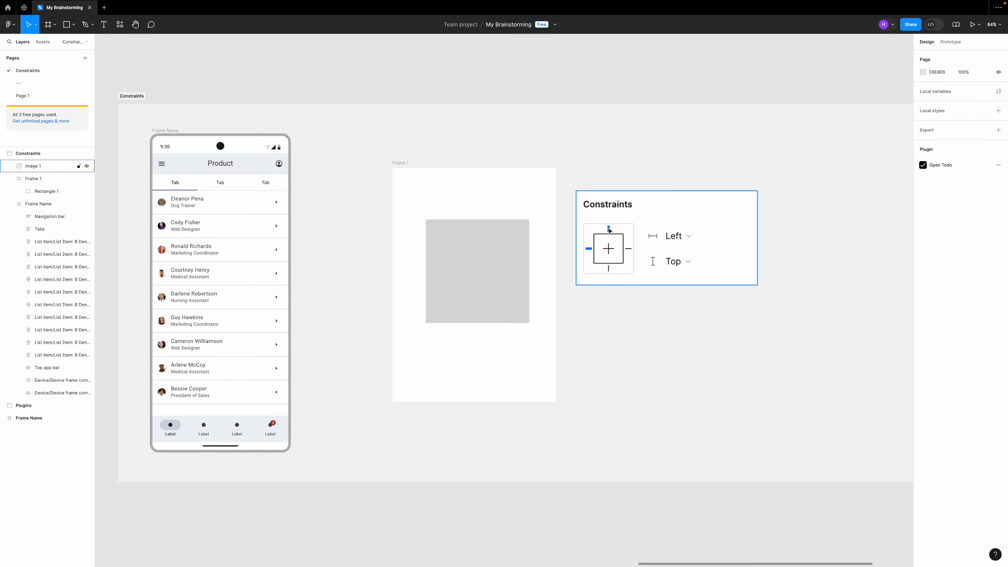
Step: Try enlarging the frame to test the rectangle's Left and Top constraints, and undo the resize
left_click(489, 264)
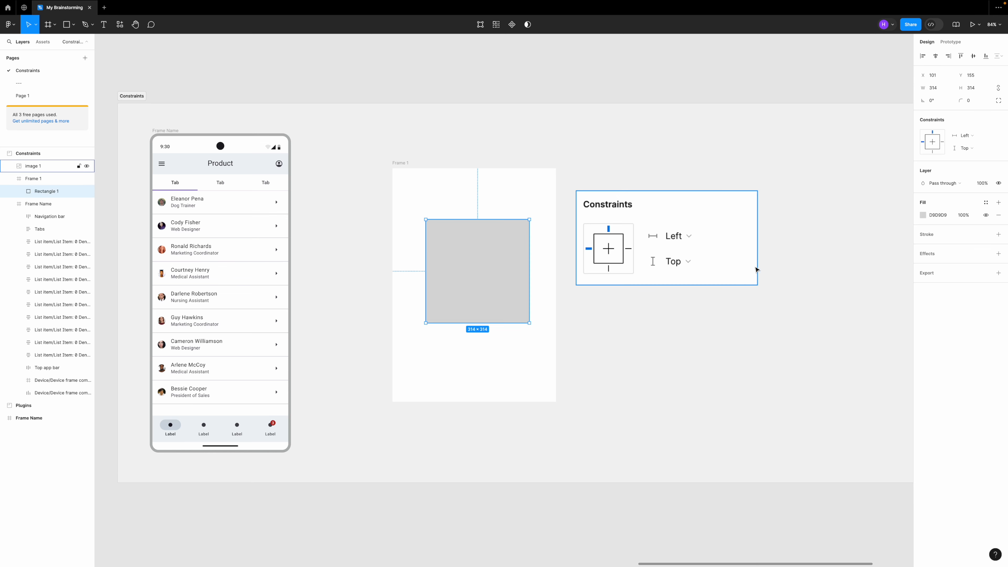
left_click(707, 313)
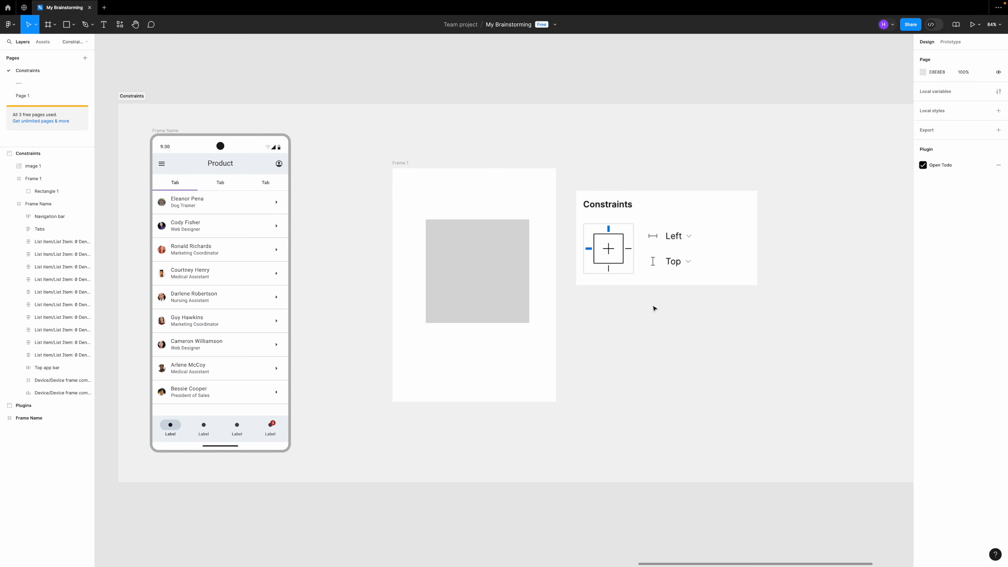
left_click(399, 162)
left_click_drag(556, 401, 633, 421)
key("ctrl+z")
left_click(623, 386)
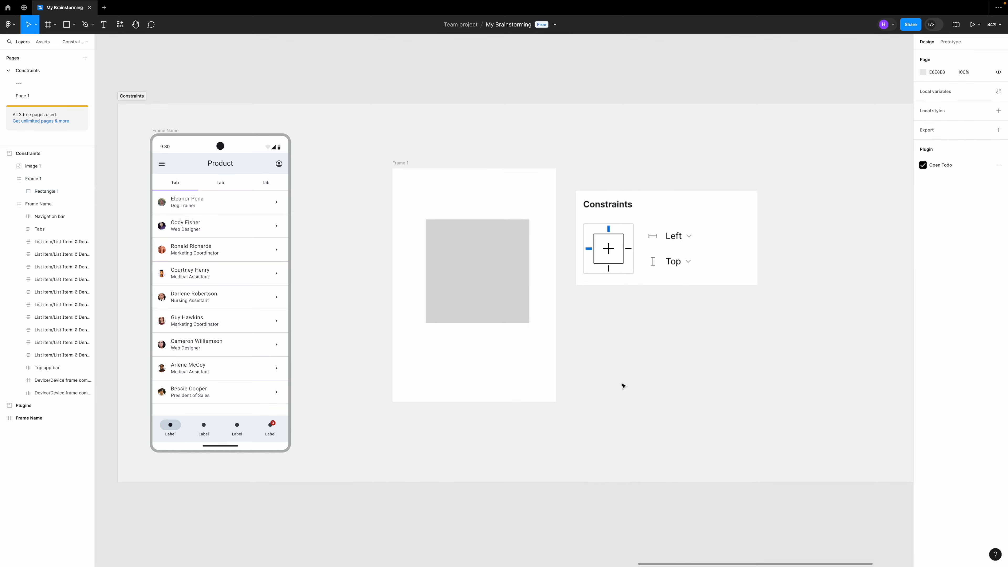
Step: Review the horizontal and vertical constraint options available for the rectangle, leaving it at Left and Top
left_click(504, 291)
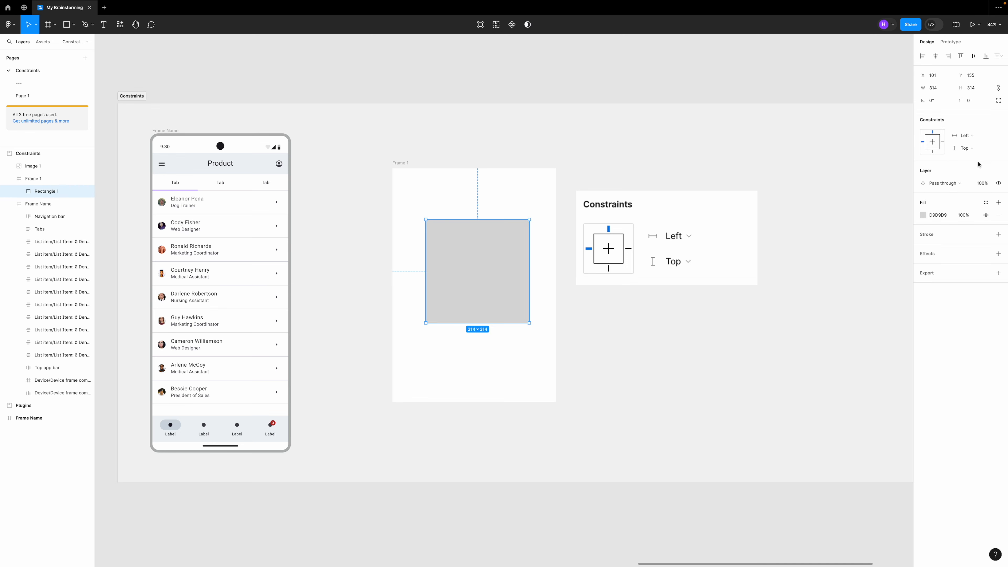
left_click(986, 137)
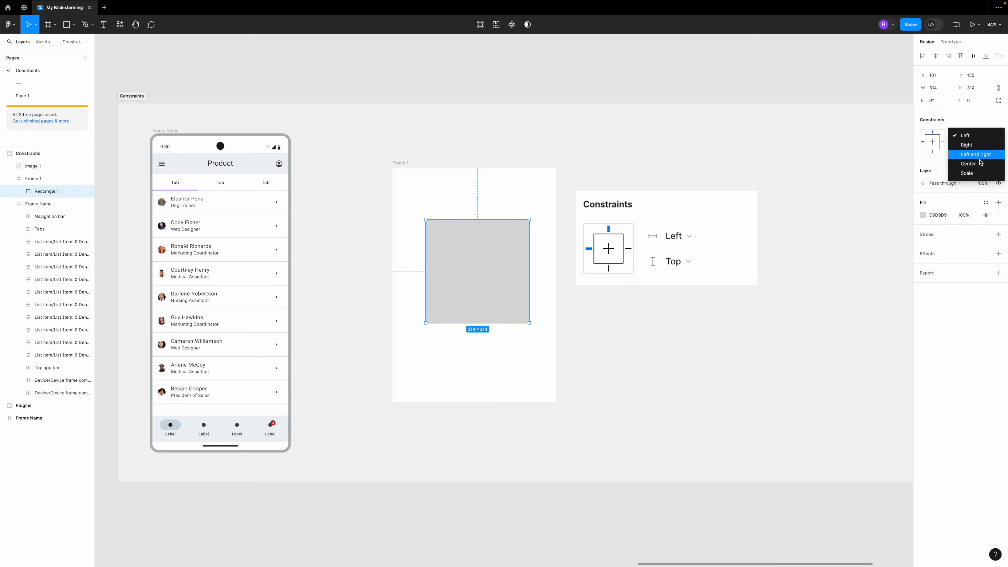
left_click(984, 136)
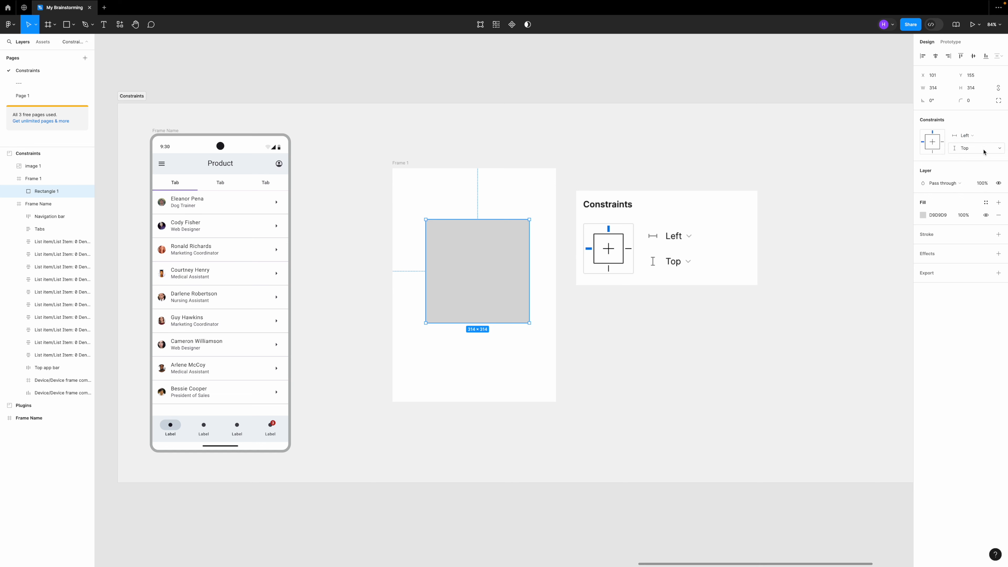
left_click(984, 151)
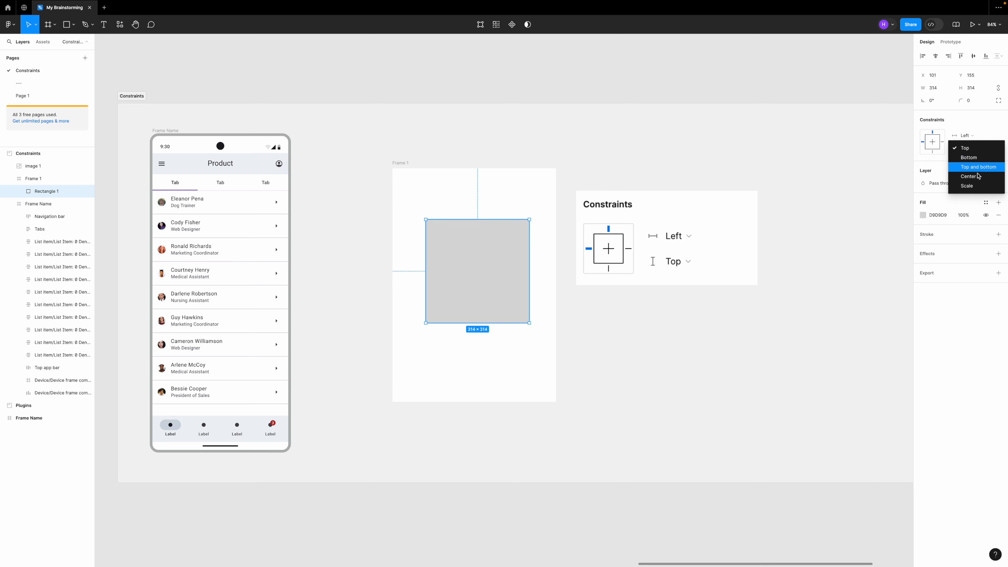
left_click(968, 148)
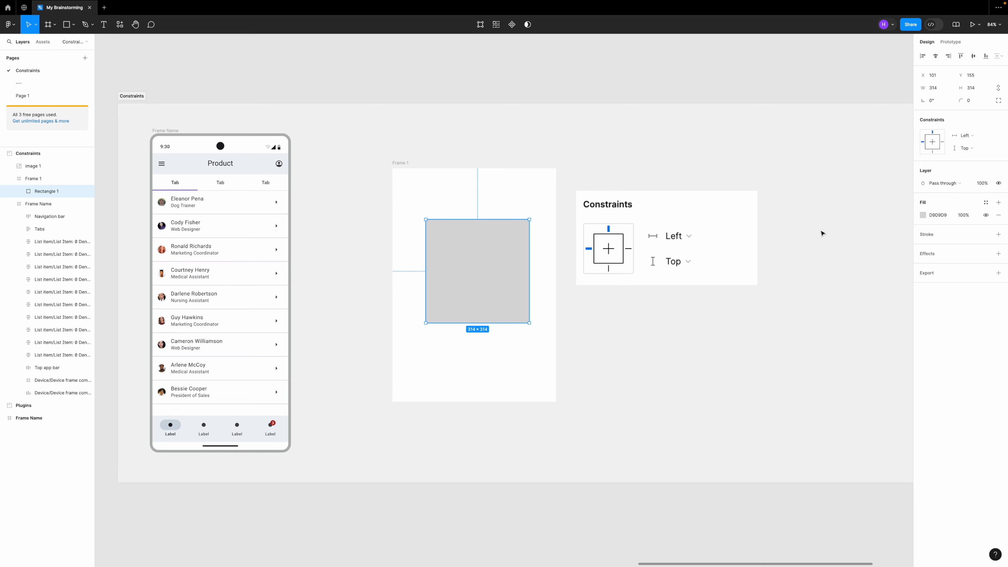
left_click(698, 274)
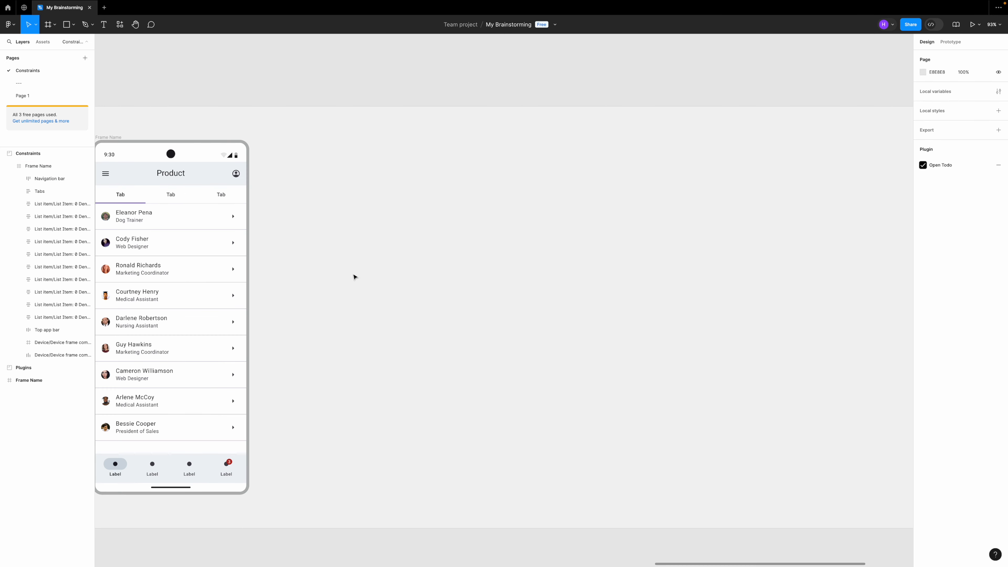
Step: Draw a landscape frame about 322 high beside the phone mockup and set its width to 500
key("f")
left_click_drag(327, 249, 523, 367)
left_click(933, 102)
type("500")
key("Return")
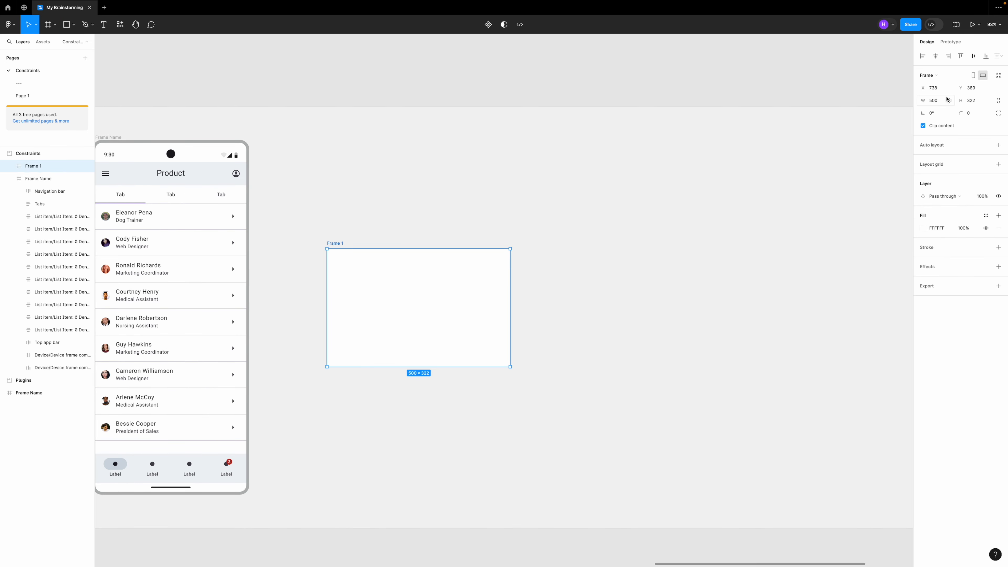
Step: Draw a rectangle about 123 high inside the frame, set its width to 200 and centre it
key("r")
left_click_drag(386, 275, 473, 320)
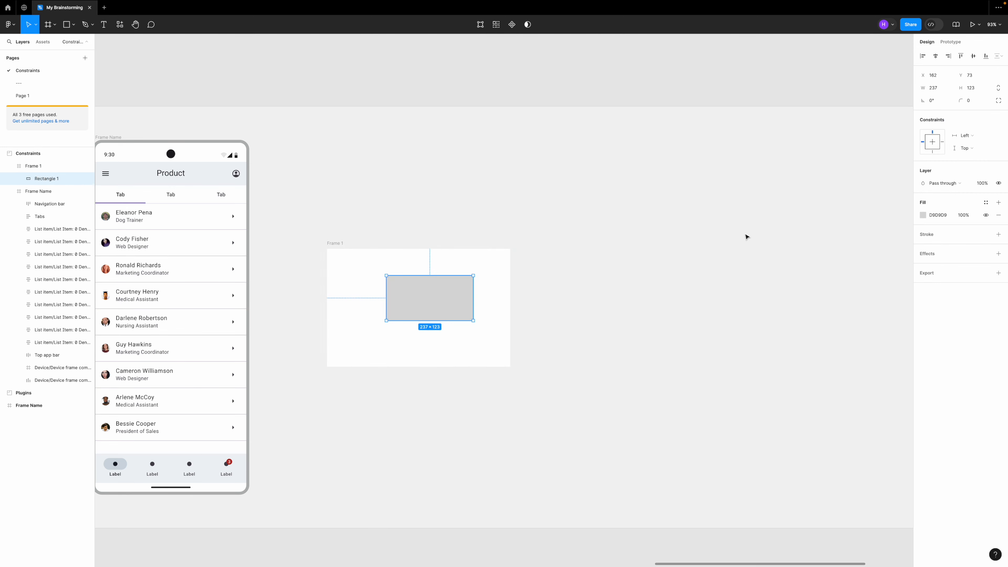
type("200")
key("Return")
Step: Duplicate the frame directly below and keep the horizontal constraint of the original frame's rectangle at Scale
left_click(336, 243)
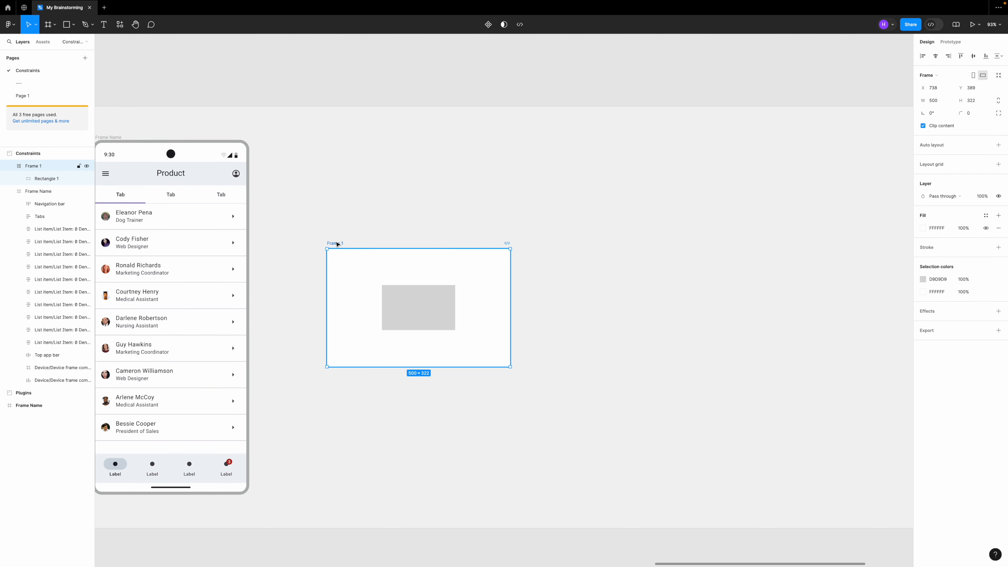
left_click_drag(337, 244, 332, 350)
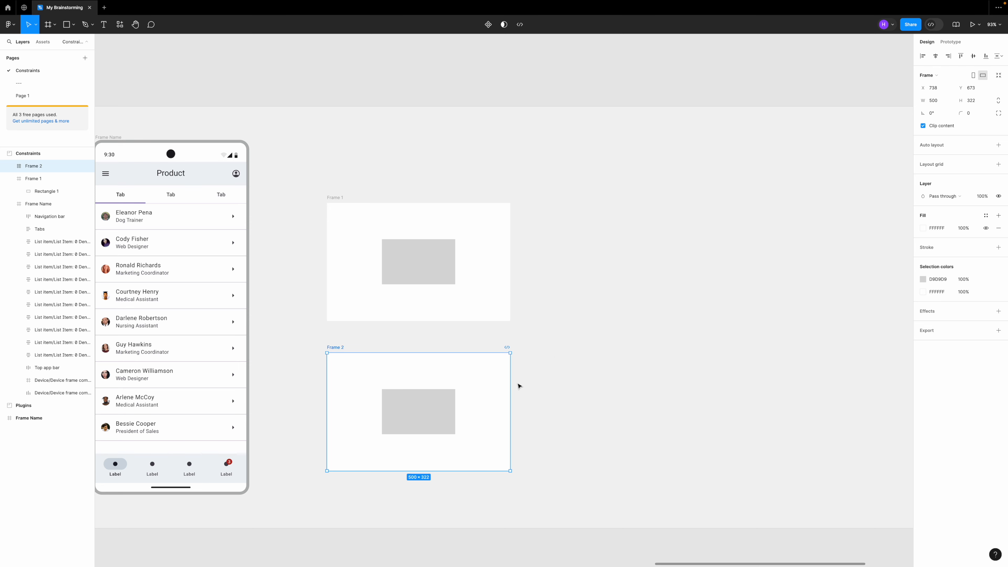
left_click(413, 271)
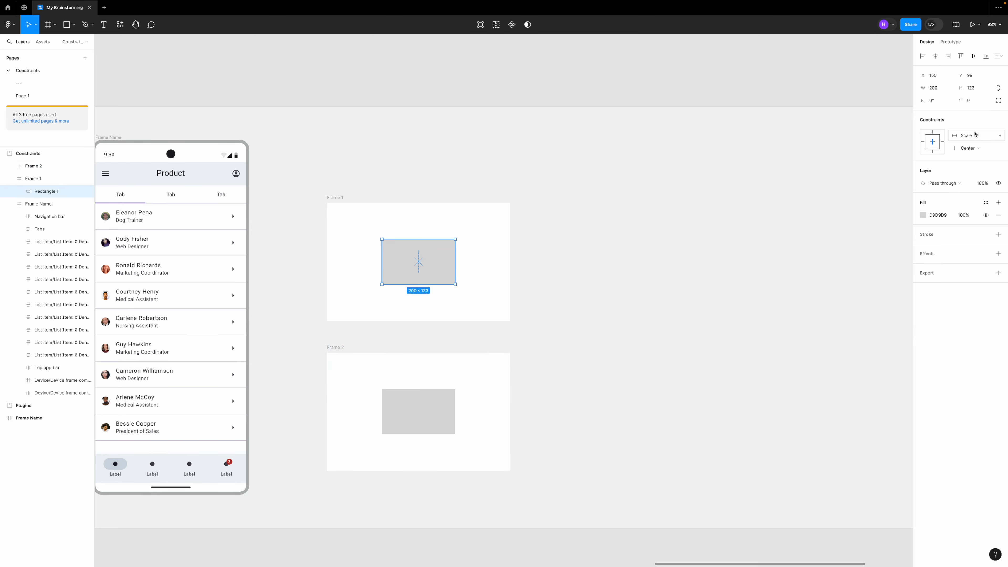
left_click(976, 134)
left_click(970, 135)
Step: Set the lower rectangle's horizontal constraint to Left and right and measure its distances to the frame edges
left_click(406, 422)
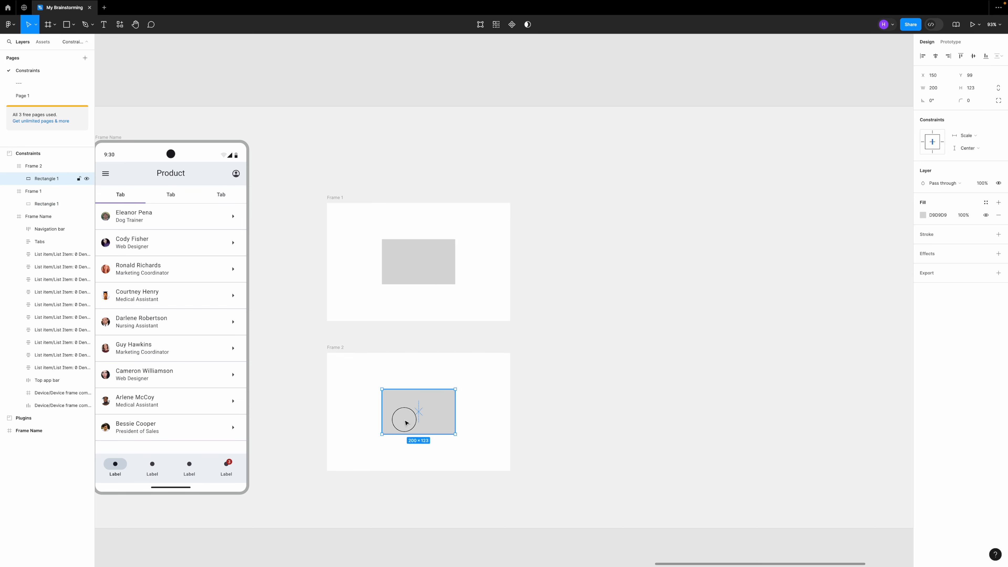
left_click(973, 136)
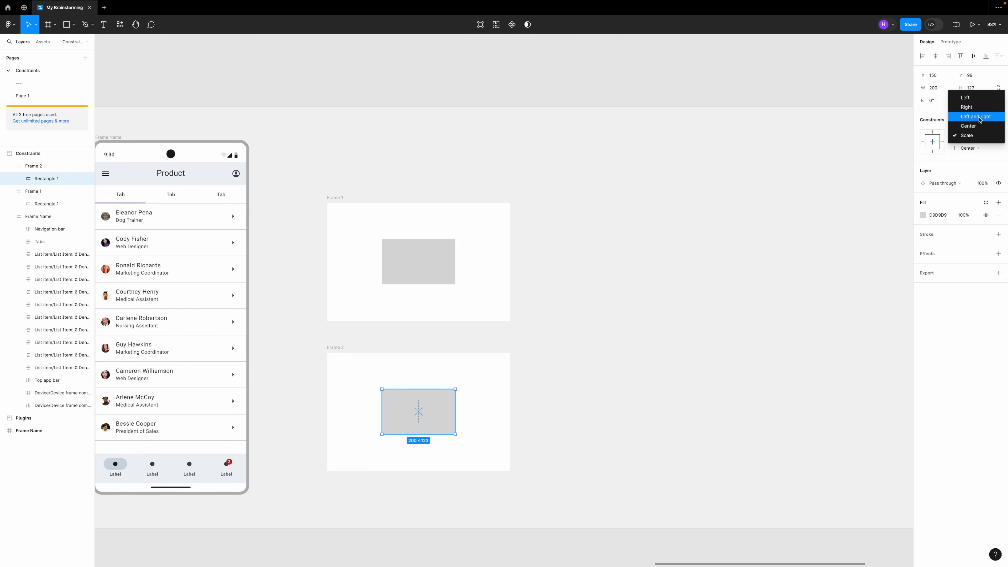
left_click(969, 115)
key("alt")
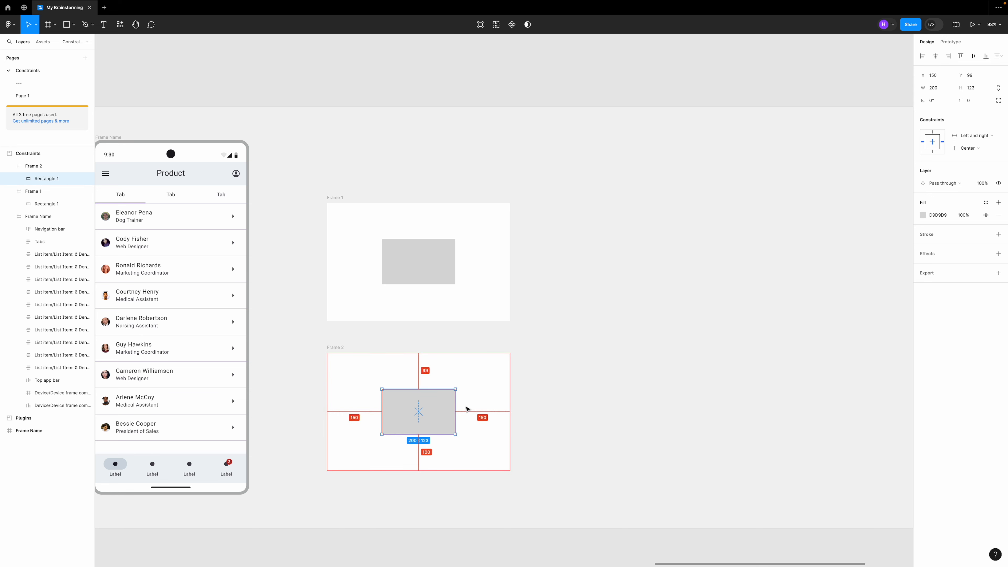
Step: Widen the upper frame to 1000 to test its rectangle's Scale constraint
left_click(335, 197)
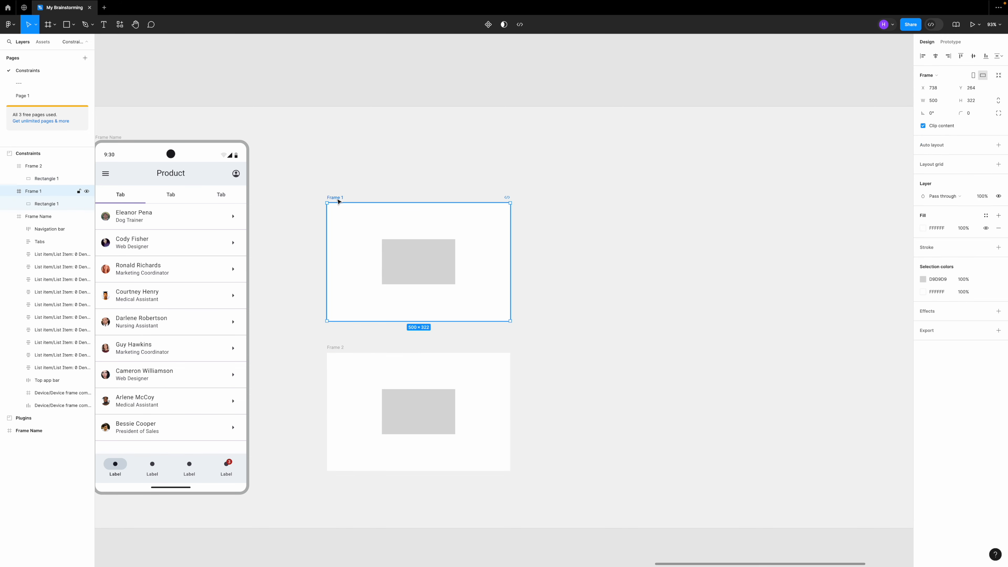
left_click(940, 100)
type("1")
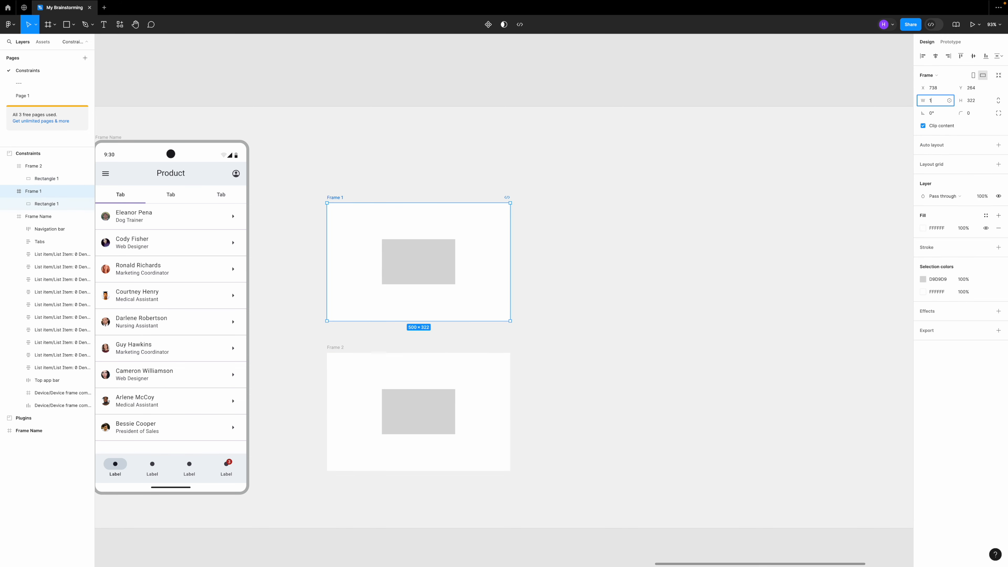
type("000")
key("Return")
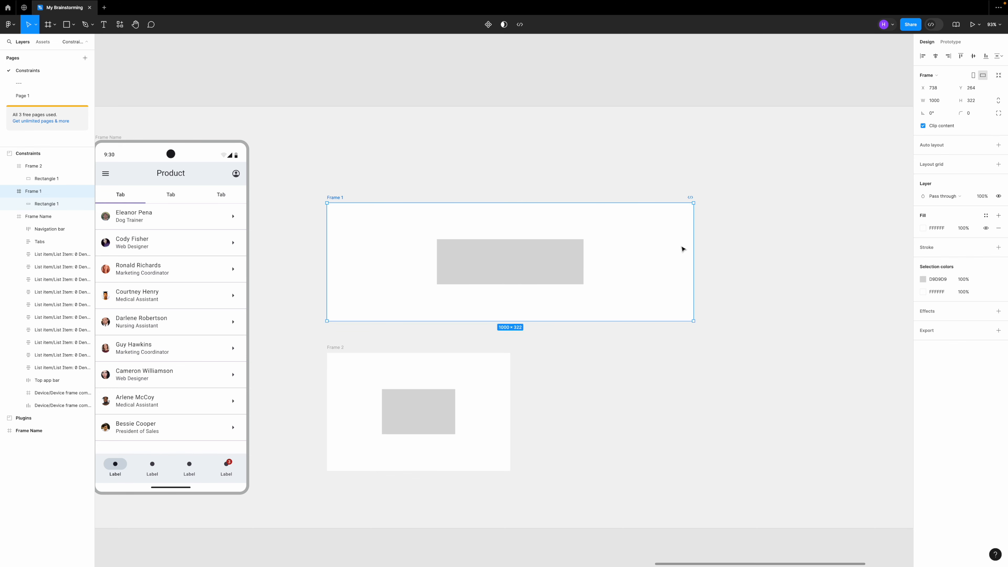
Step: Widen the lower frame to 1000 and inspect the rectangle with the Left and right constraint
left_click(334, 347)
left_click(941, 101)
type("1000")
key("Return")
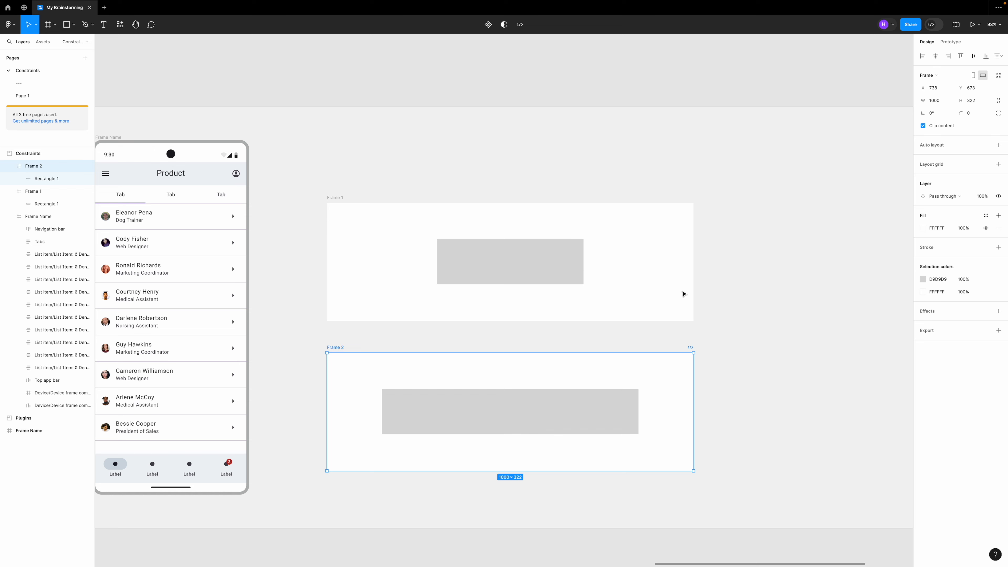
left_click(405, 401)
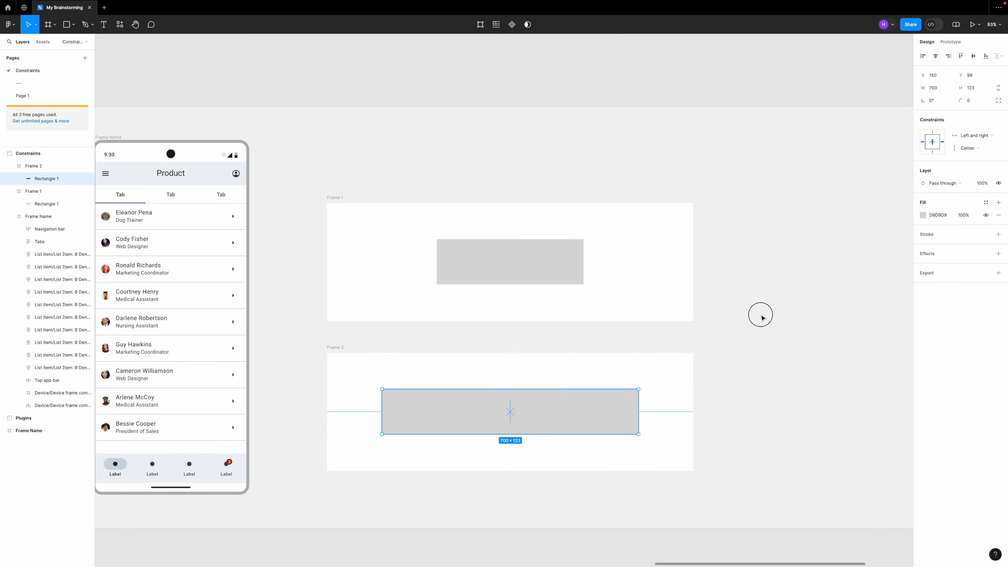
Step: Delete both 1000-wide test frames together with their rectangles
left_click(758, 315)
scroll(614, 284, "down", 5)
left_click_drag(424, 211, 694, 421)
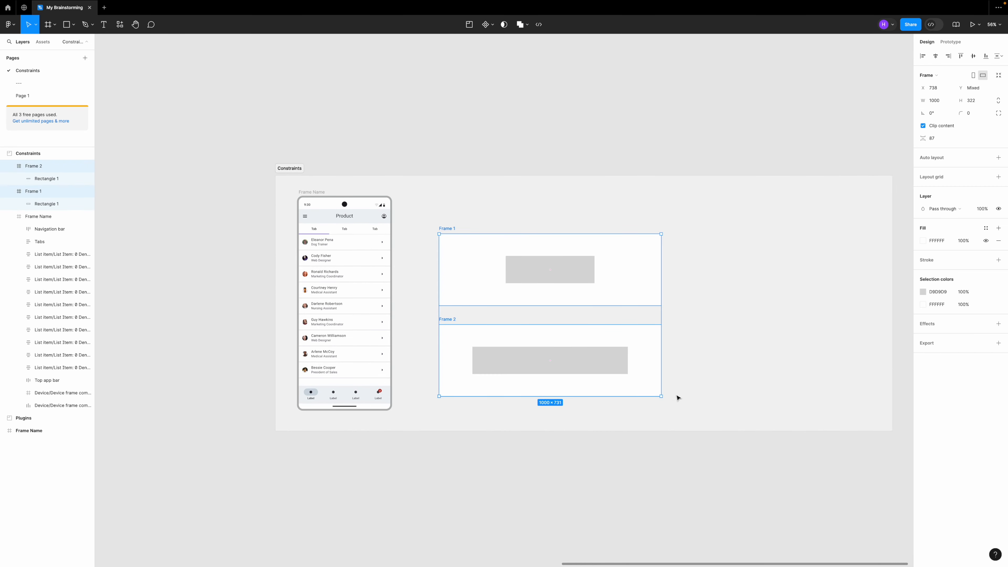
key("Delete")
Step: Align the grey rectangle in the new frame to the frame's right and bottom edges
scroll(336, 300, "up", 5)
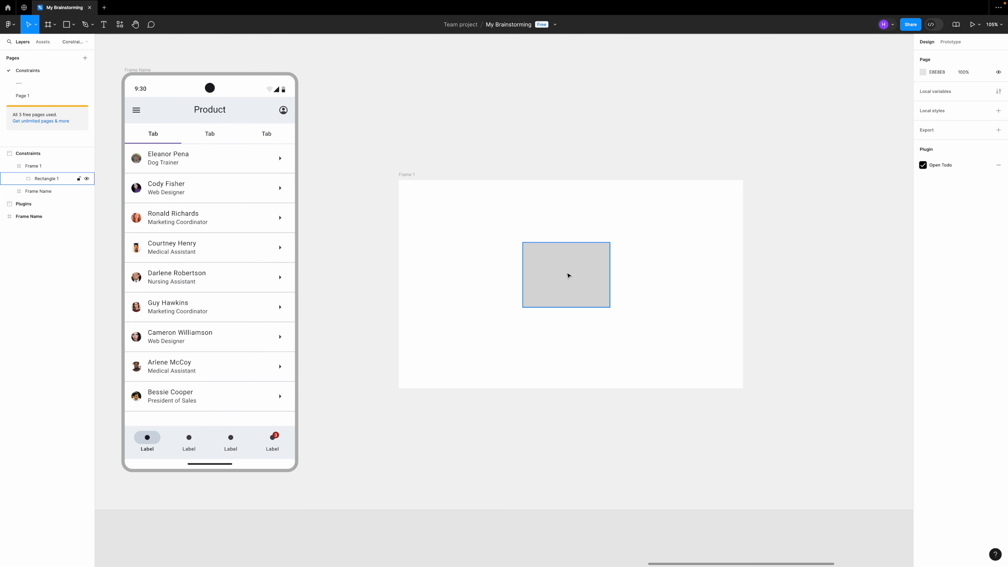
left_click(568, 275)
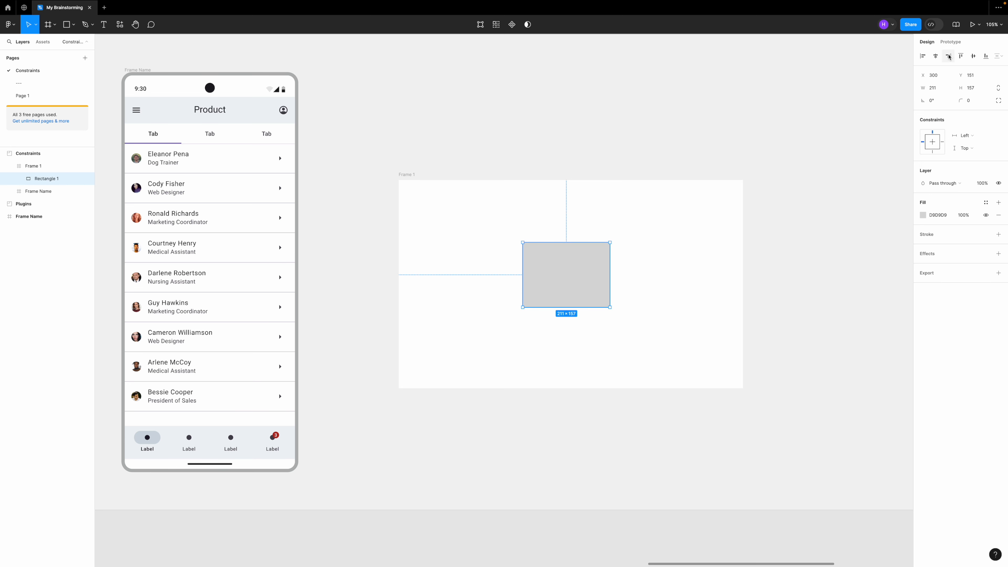
left_click(949, 56)
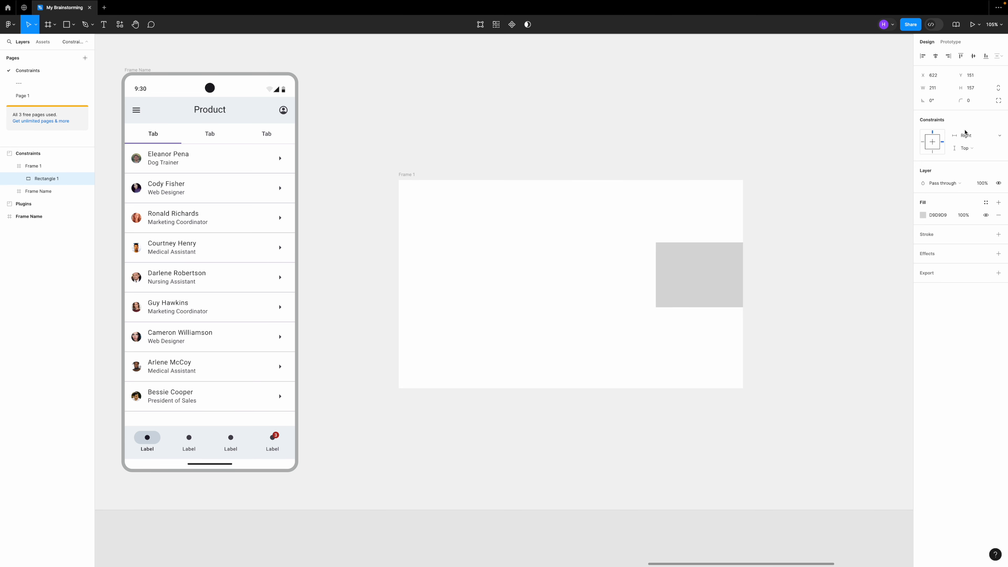
left_click(986, 56)
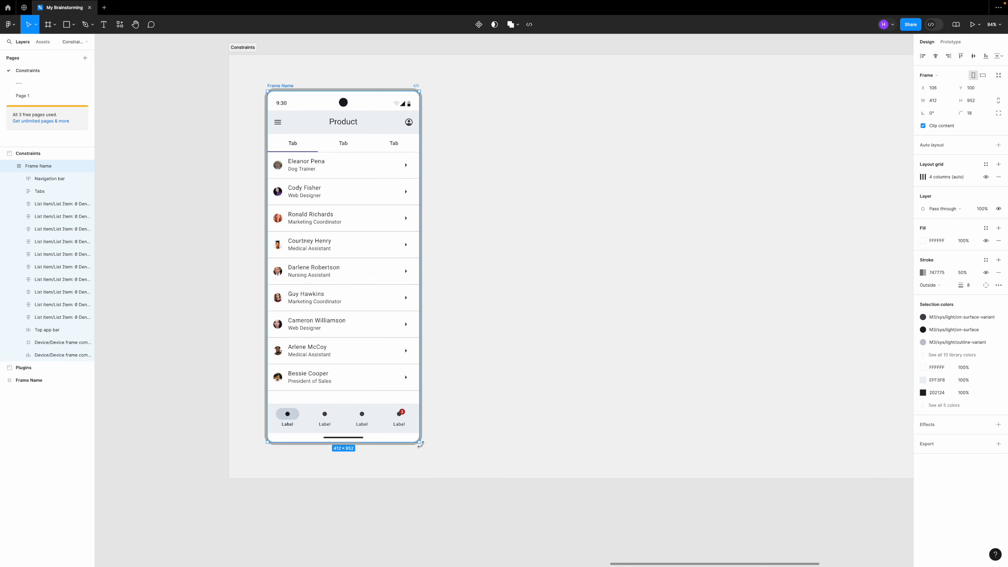
Step: Try enlarging the phone mockup frame to about 543 × 1172 to test its constraints, and undo the resize
left_click_drag(425, 440, 466, 522)
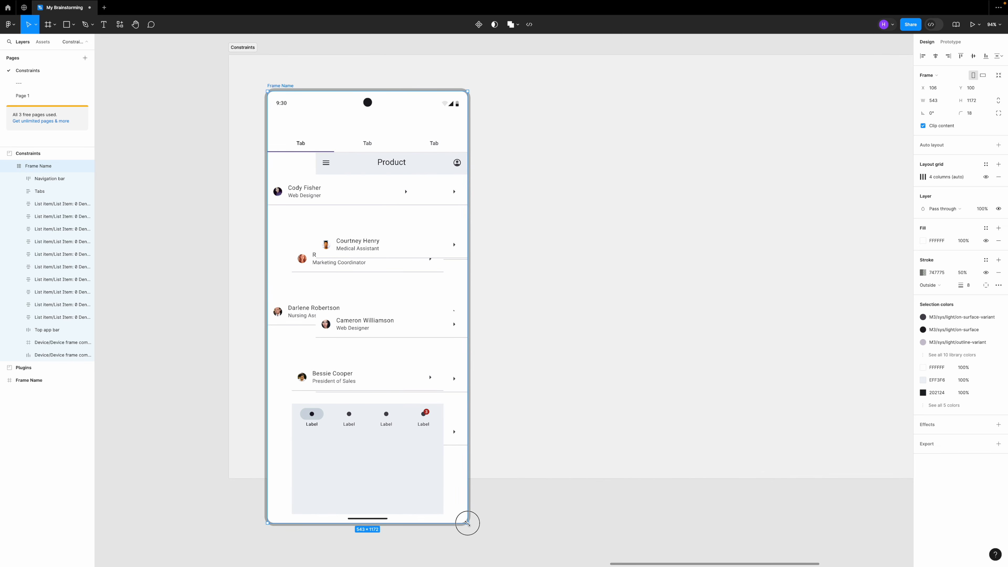
key("ctrl+z")
Step: Set the phone mockup's top app bar constraints to Top vertically and Left and right horizontally
left_click(372, 119)
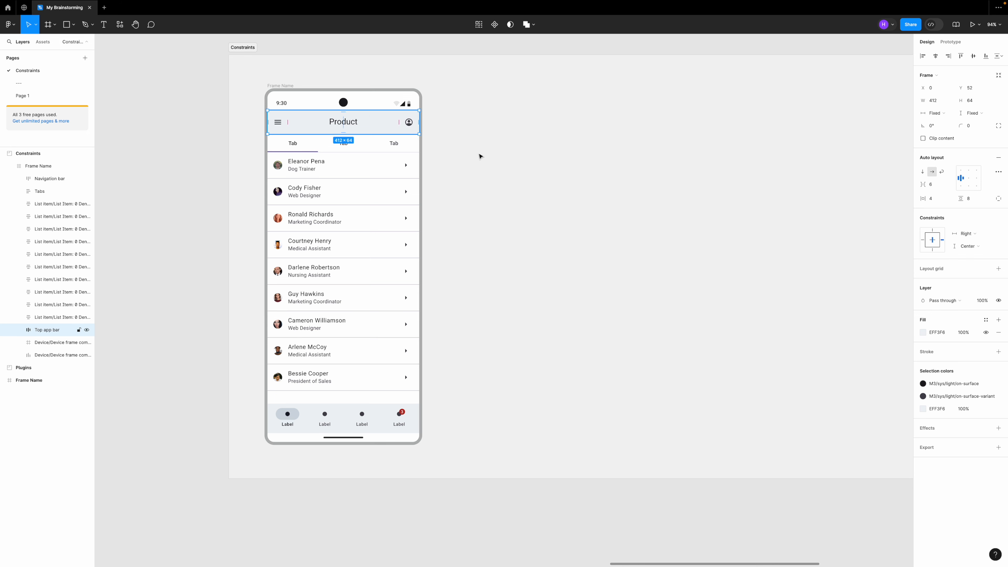
left_click(971, 247)
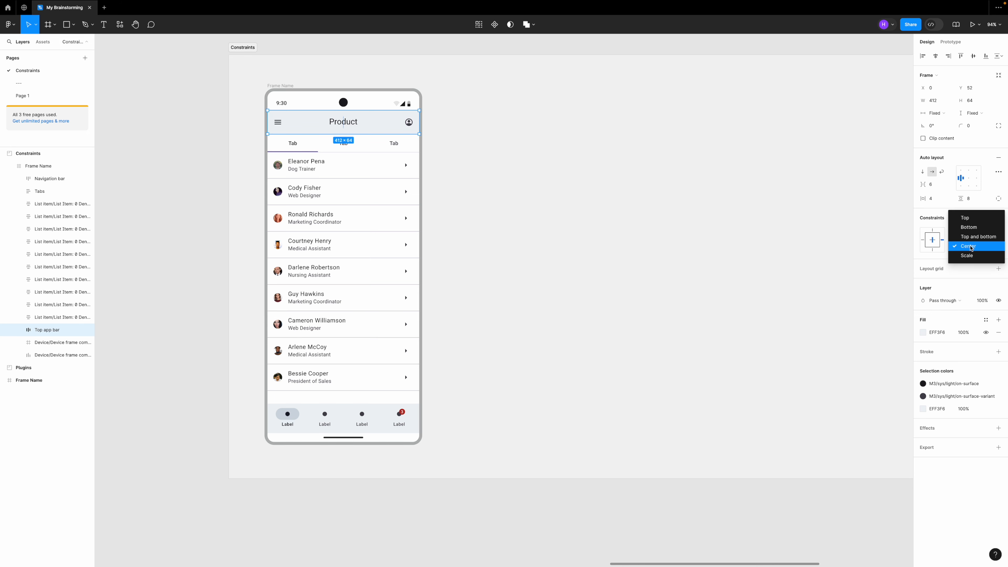
left_click(971, 222)
left_click(972, 235)
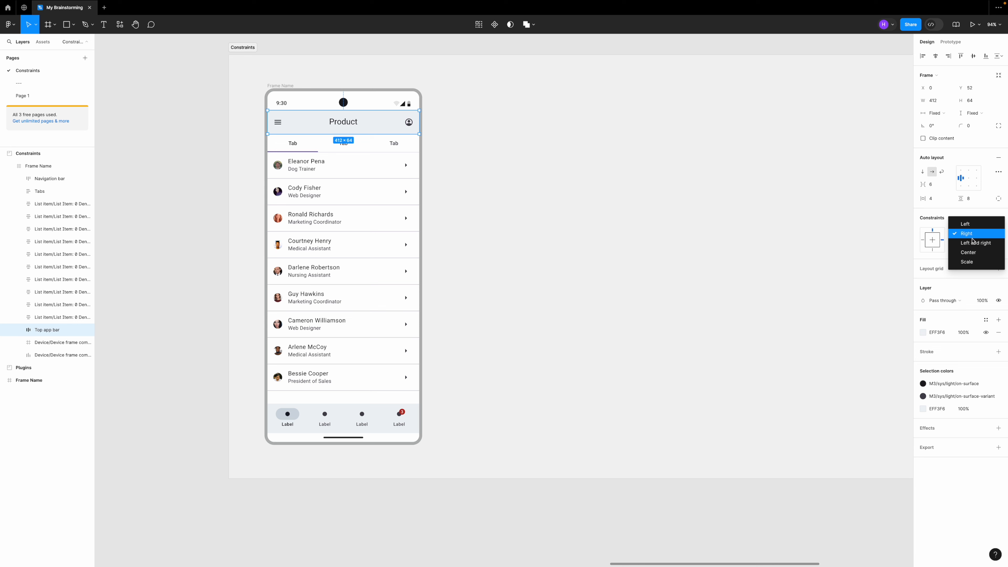
left_click(975, 243)
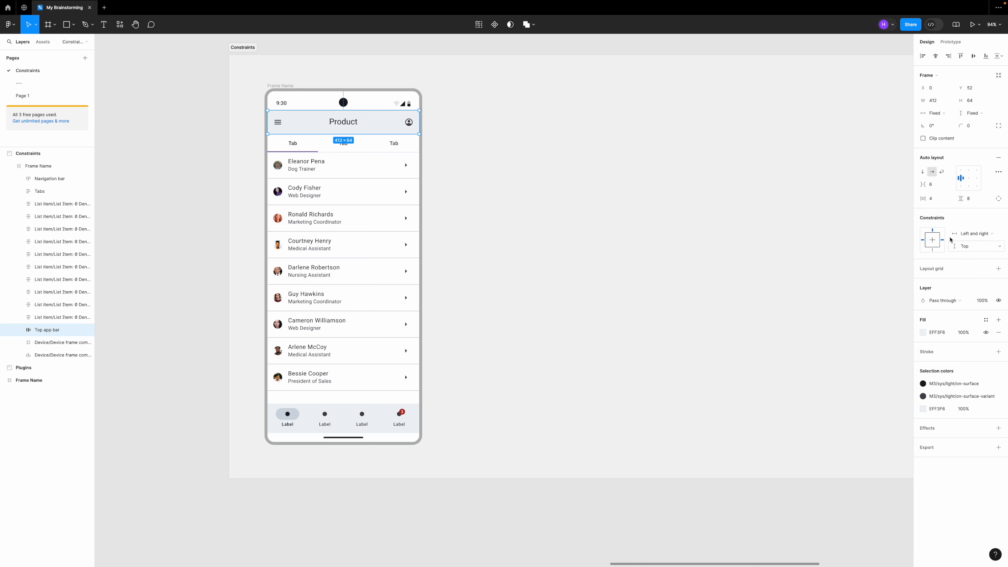
Step: Check the tab row's constraints and keep its horizontal constraint at Left and right
left_click(376, 145)
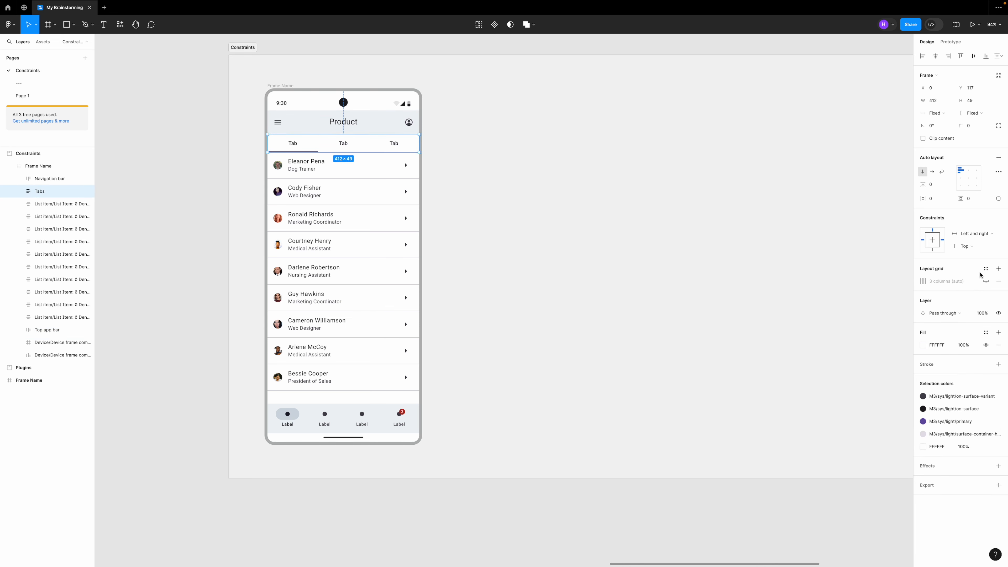
left_click(977, 234)
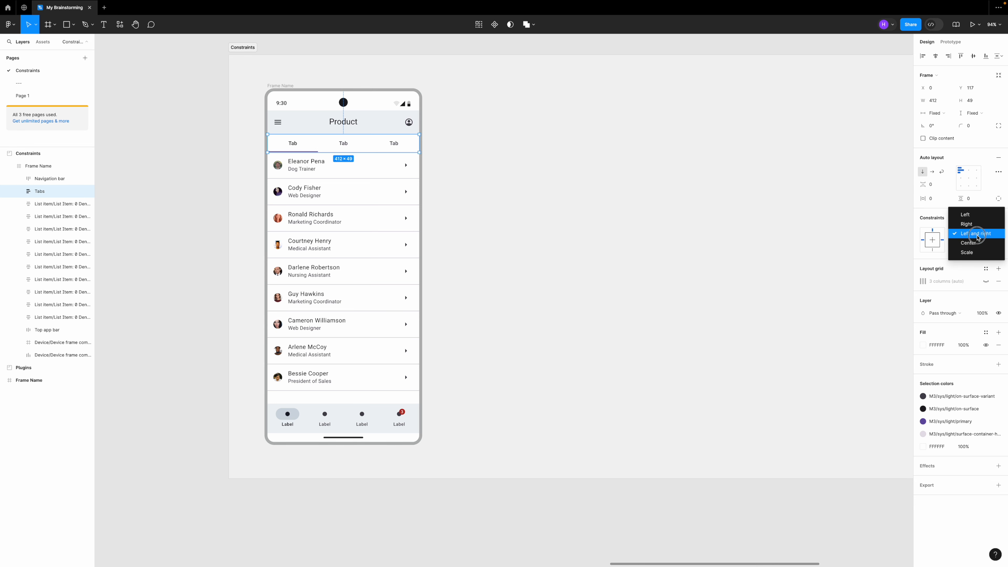
left_click(976, 234)
left_click(313, 167)
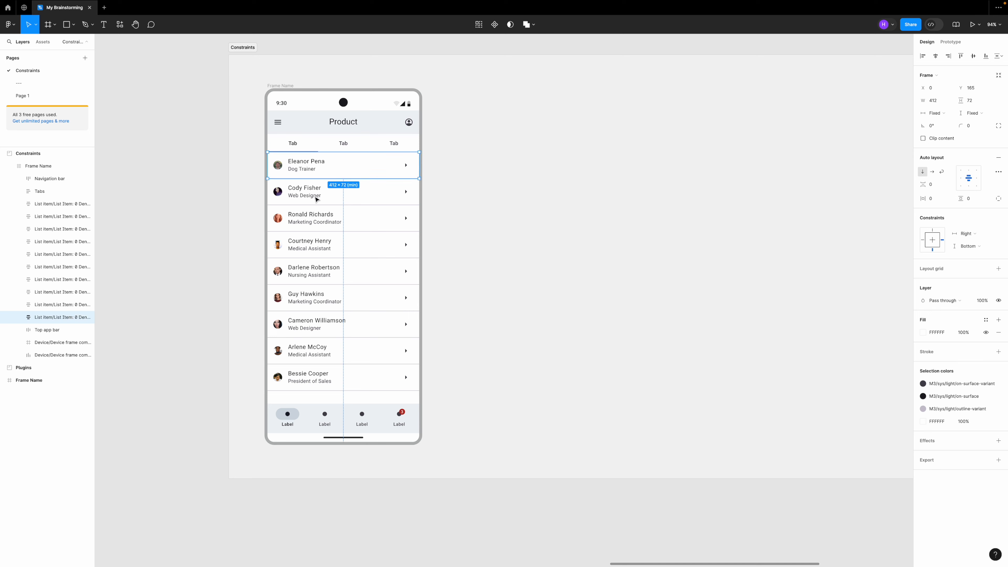
left_click_drag(435, 375, 338, 167)
left_click(457, 300)
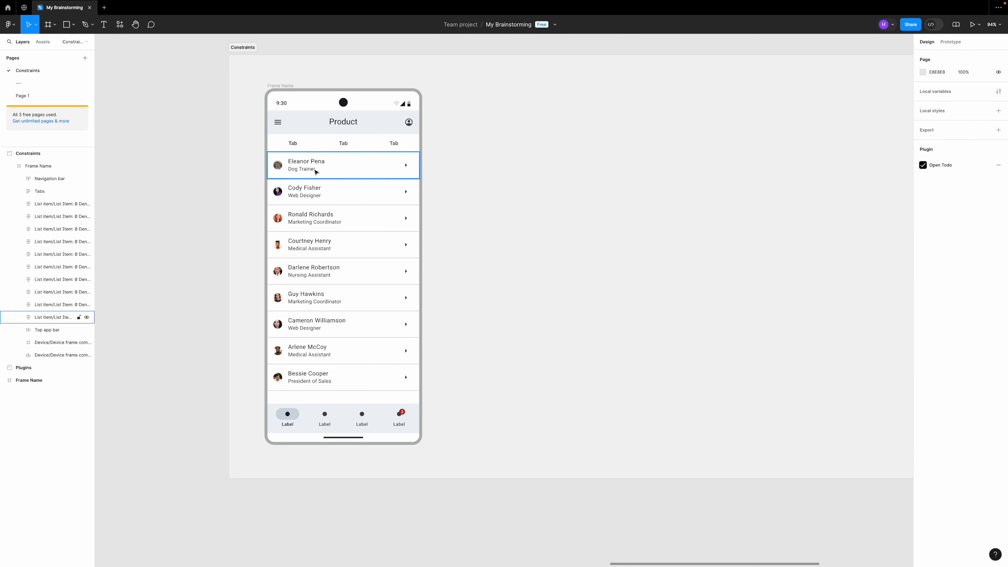
Step: Set the constraints of all nine visible list items together to Top vertically and Left and right horizontally
left_click(305, 167)
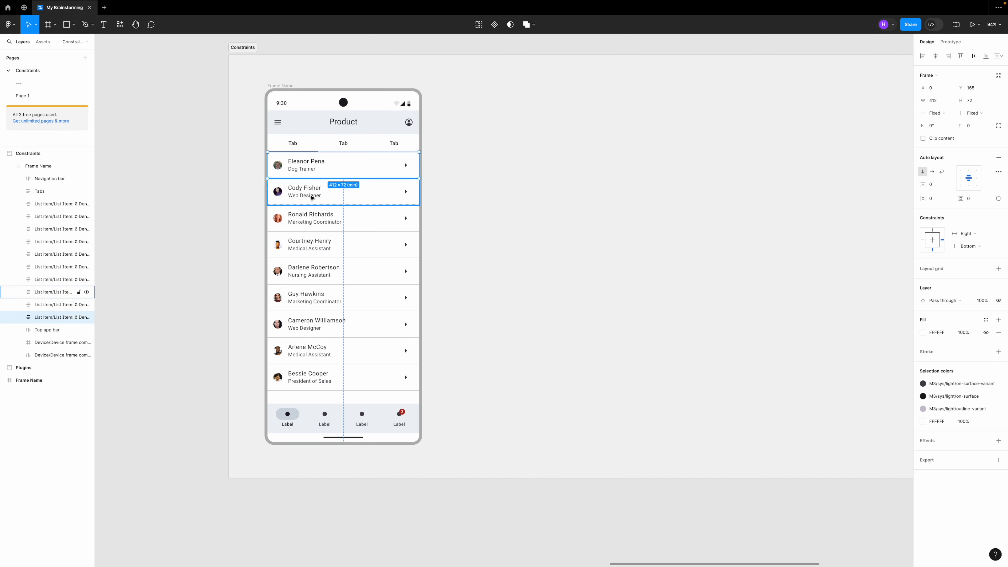
left_click(310, 193, "shift")
left_click(312, 219, "shift")
left_click(314, 246, "shift")
left_click(316, 278, "shift")
left_click(317, 299, "shift")
left_click(318, 324, "shift")
left_click(320, 350, "shift")
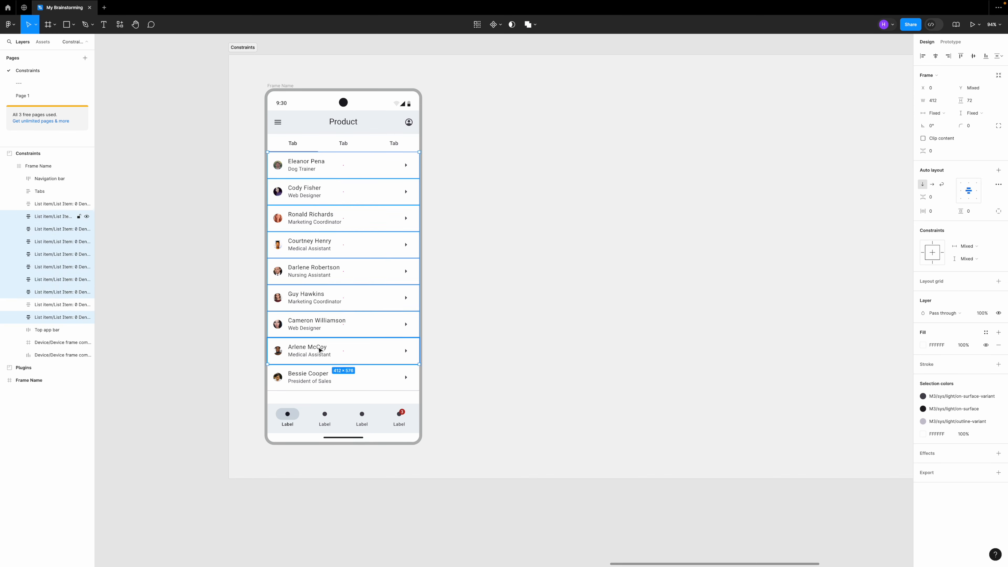
left_click(318, 376, "shift")
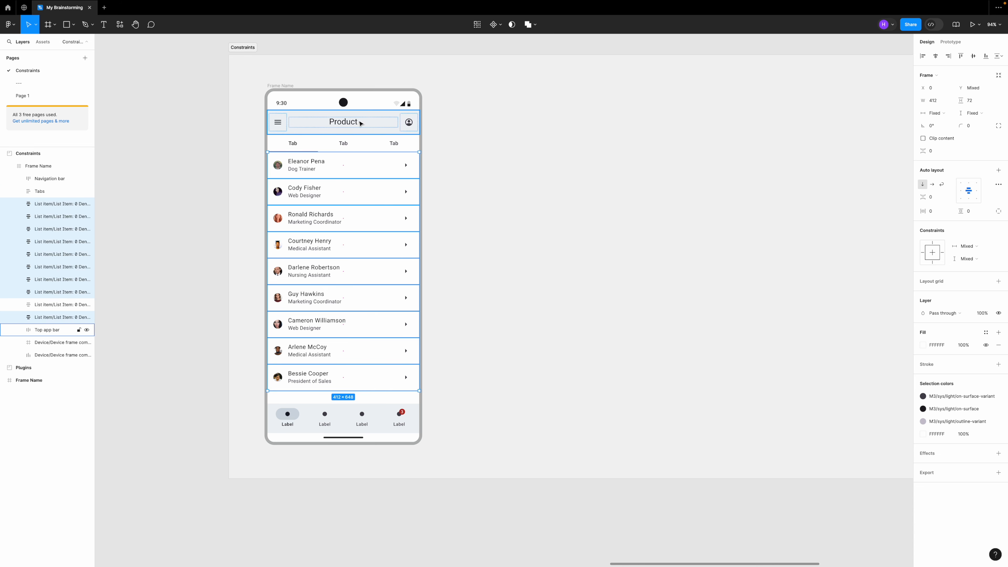
left_click(968, 259)
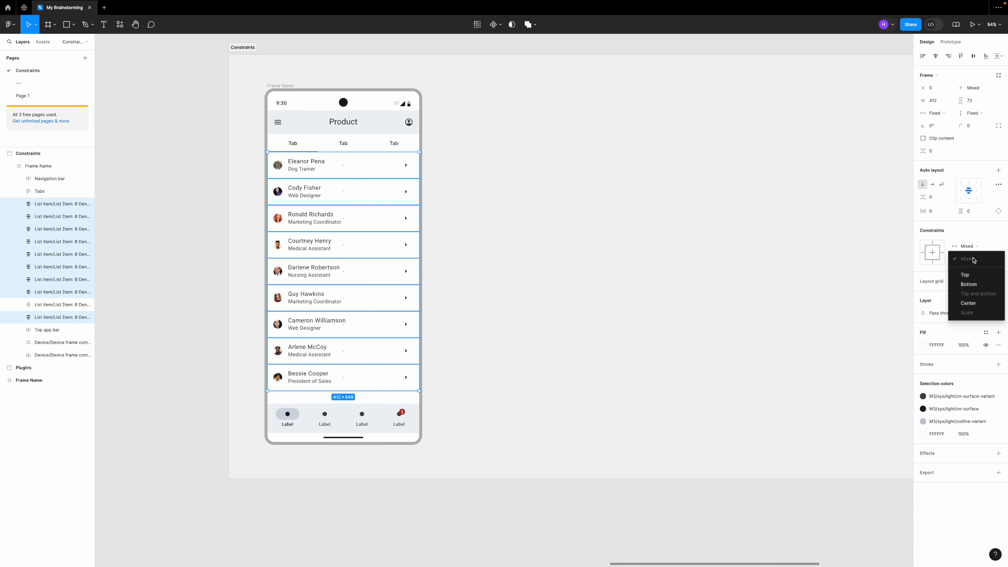
left_click(973, 274)
left_click(975, 248)
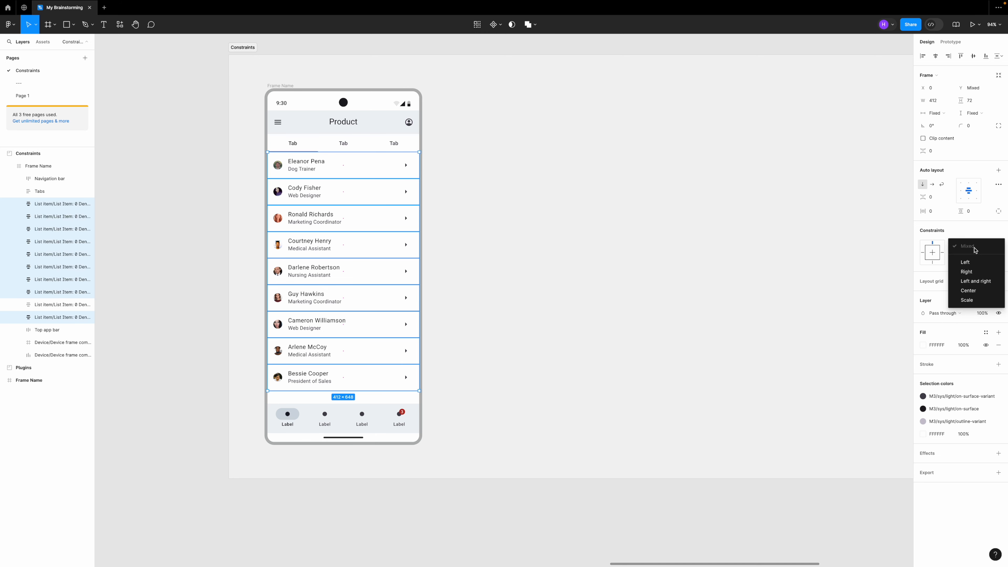
left_click(976, 282)
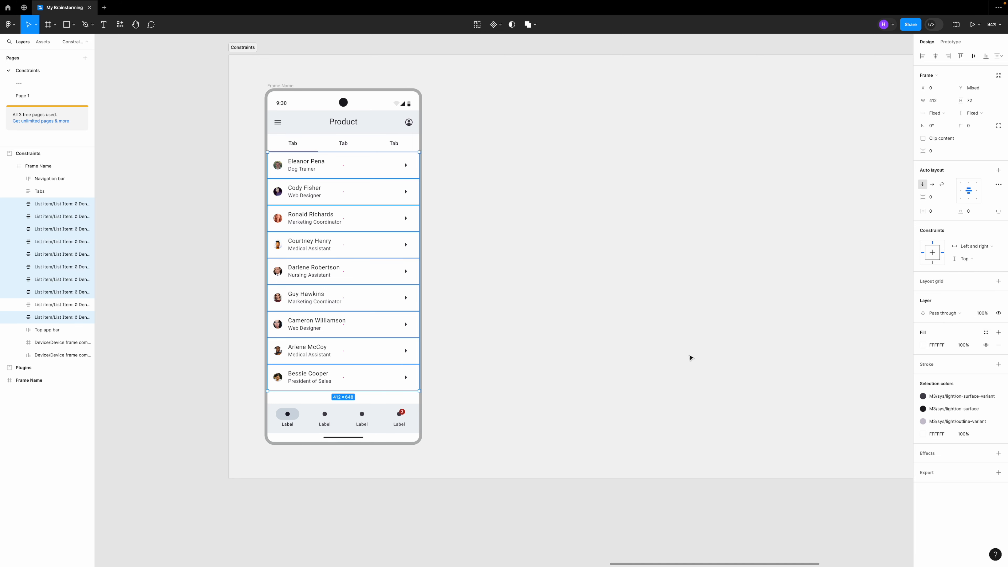
Step: Set the navigation bar's constraints to Bottom vertically and Left and right horizontally
left_click(383, 417)
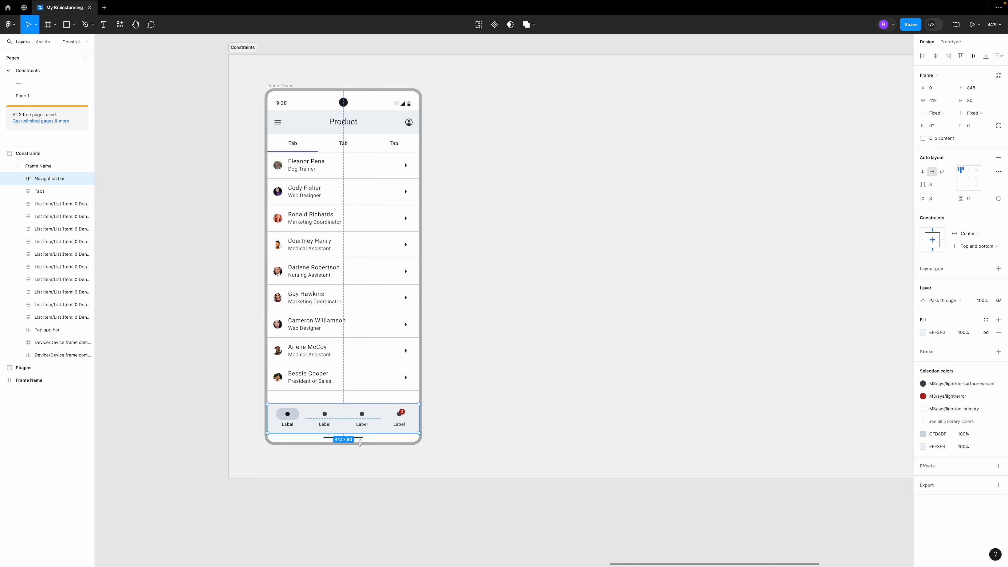
left_click(982, 247)
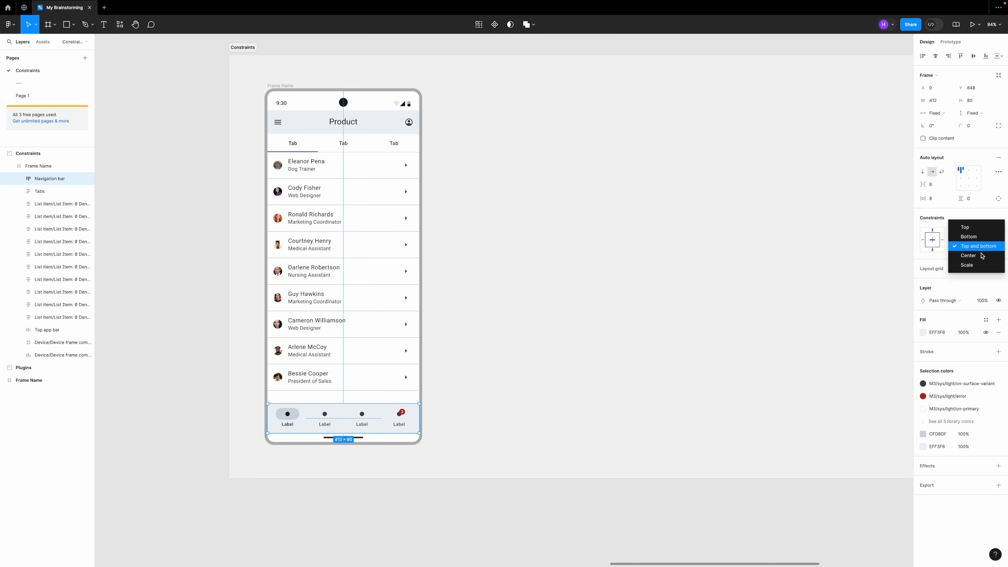
left_click(980, 237)
left_click(977, 235)
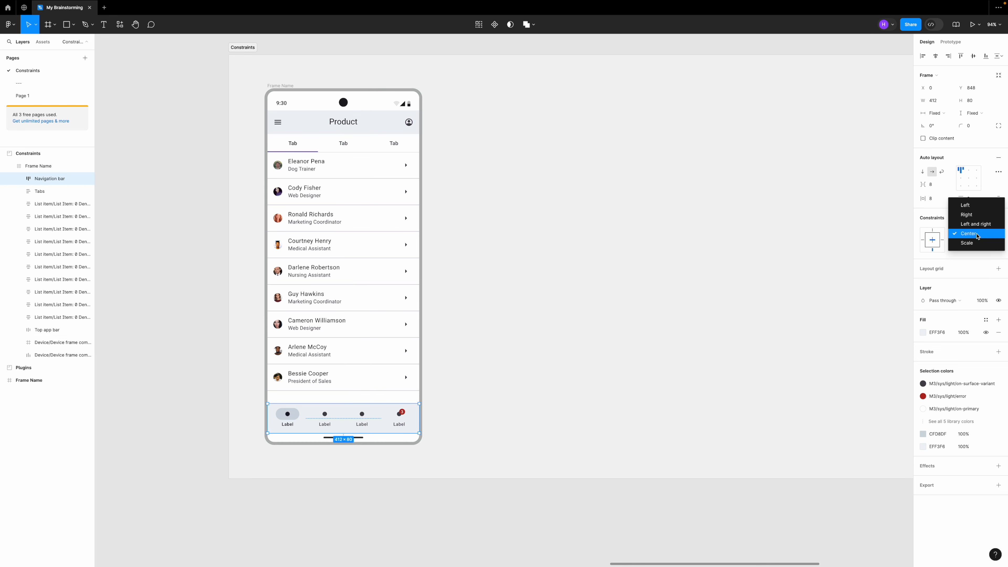
left_click(972, 225)
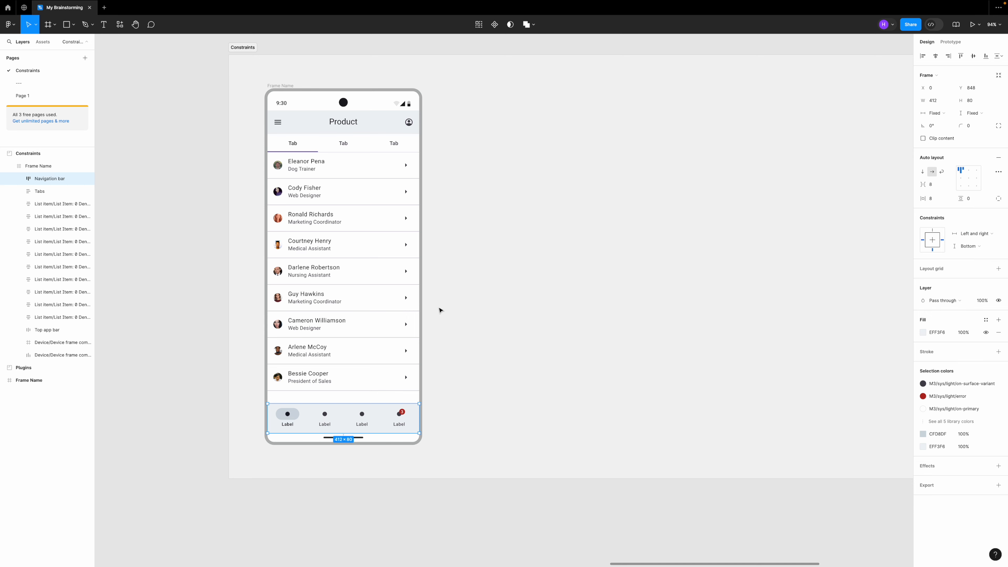
Step: Try resizing the phone mockup frame from its lower corner to test the new constraints, undo the resize and deselect the frame
left_click(280, 85)
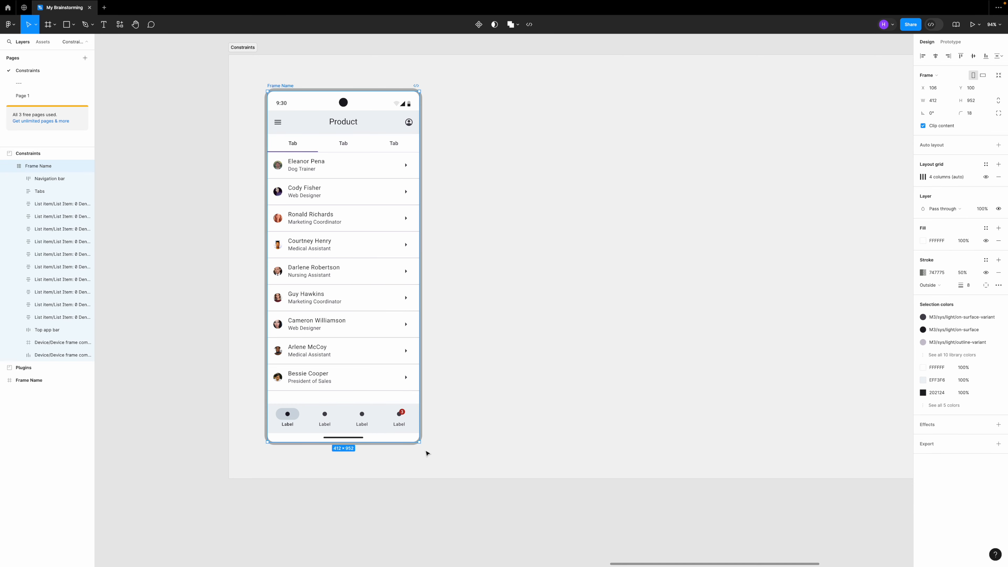
left_click_drag(420, 445, 412, 387)
key("ctrl+z")
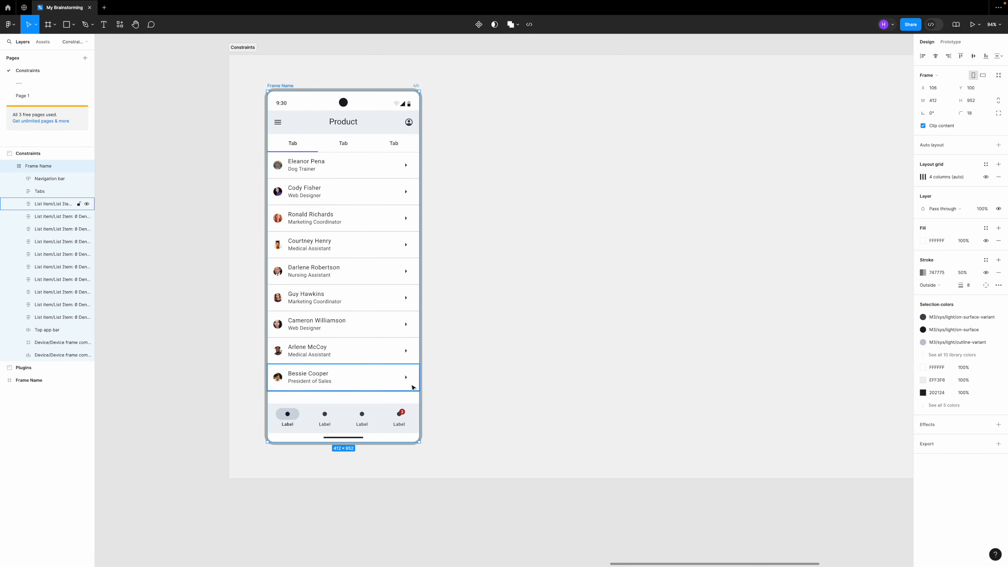
left_click(189, 331)
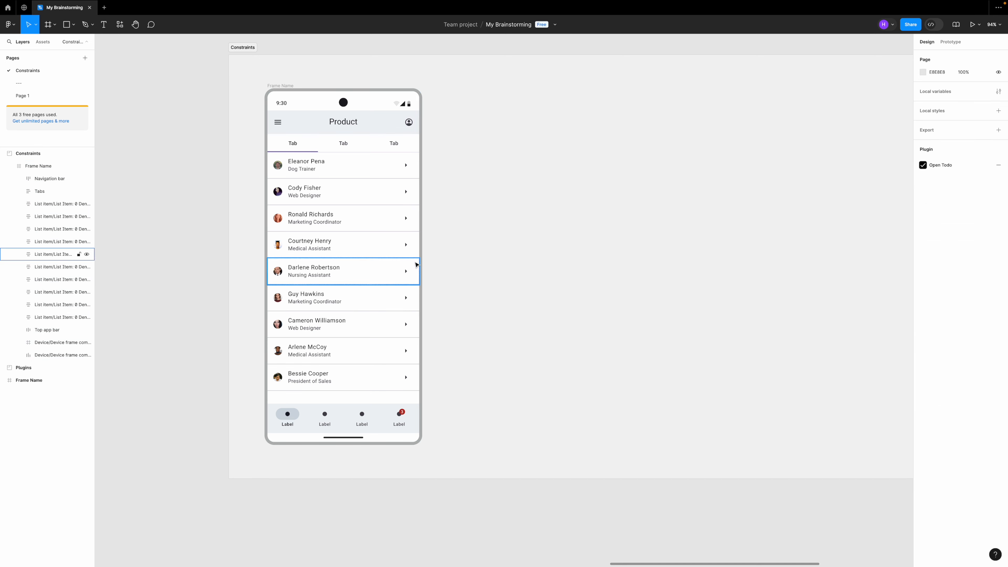